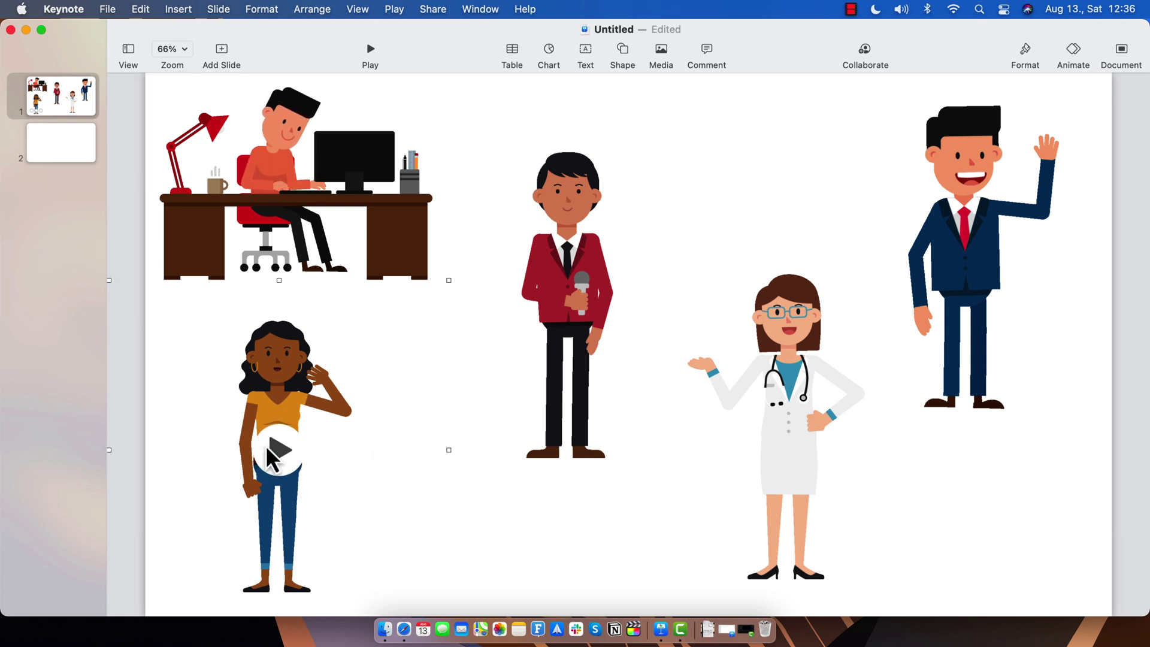
# Preview the woman's, microphone man's and doctor's animations on slide 1.
pyautogui.click(289, 444)
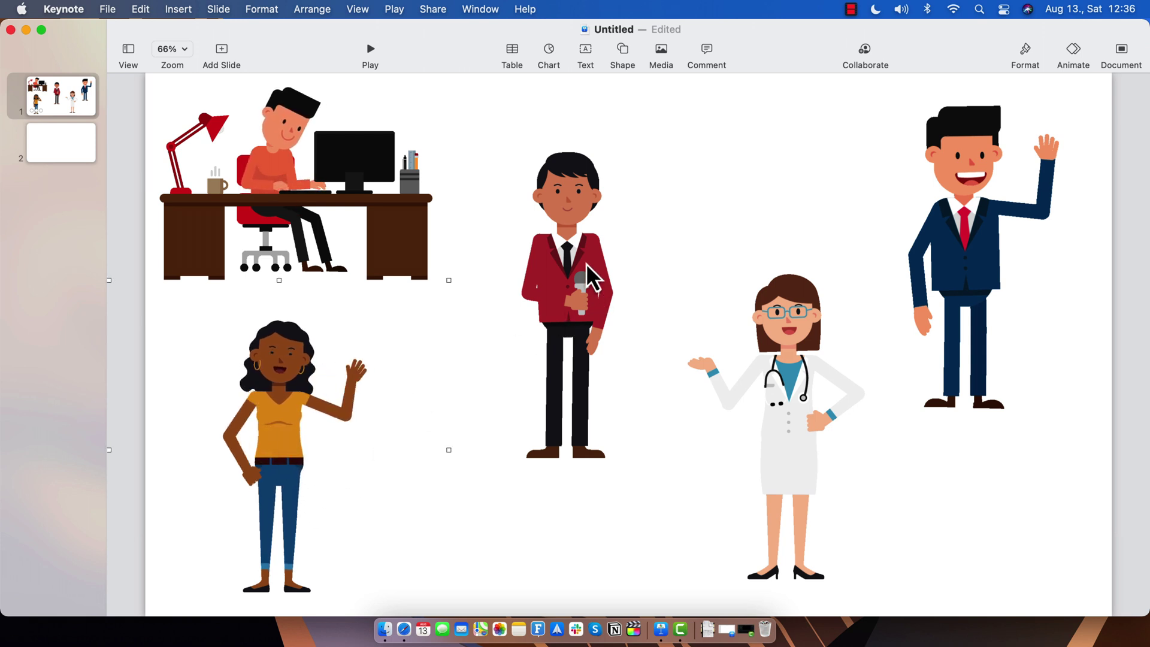
pyautogui.click(571, 198)
pyautogui.click(571, 310)
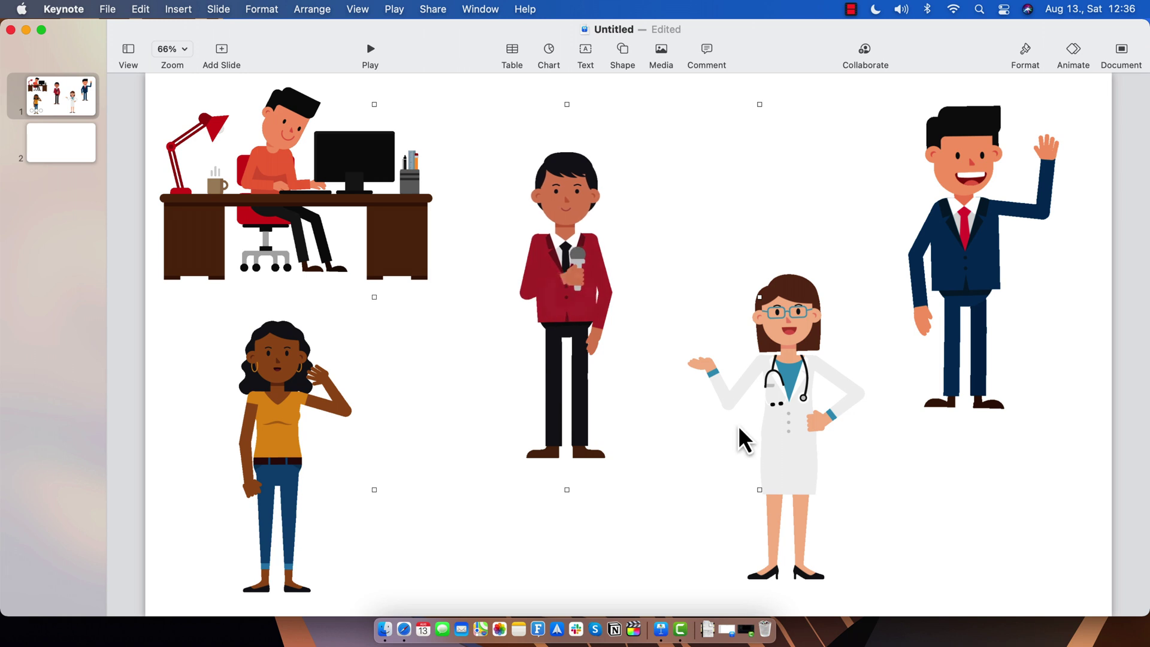
pyautogui.click(825, 393)
pyautogui.click(801, 424)
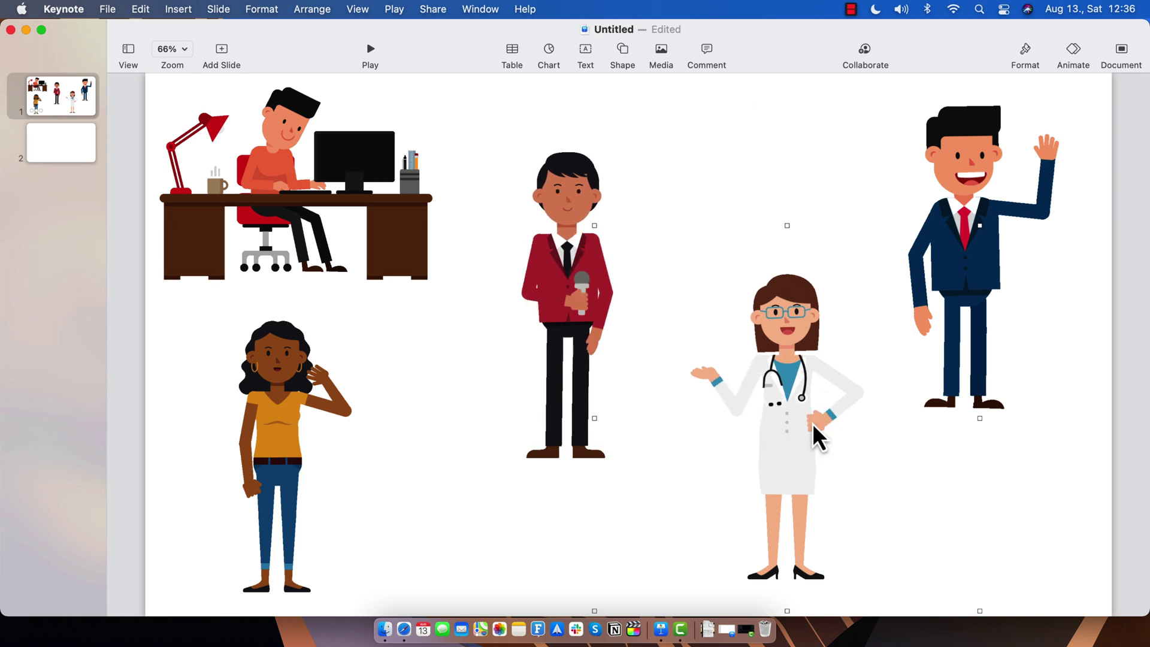
# Preview the waving man's animation and reselect the microphone man's GIF.
pyautogui.click(1001, 191)
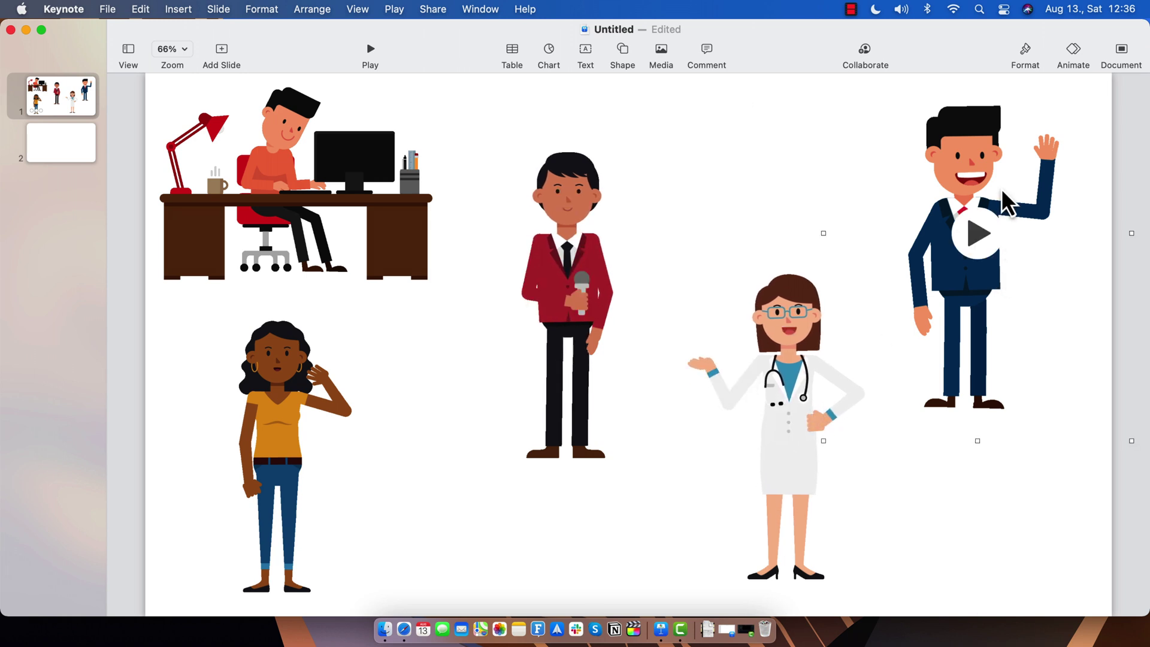
pyautogui.click(978, 238)
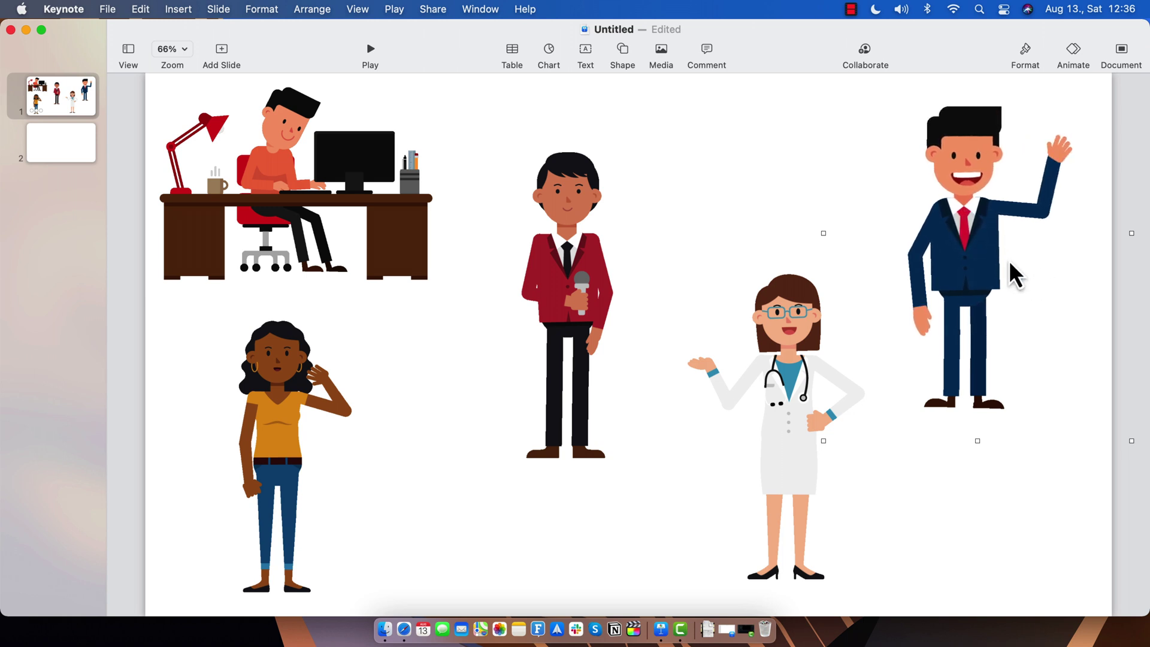
pyautogui.click(688, 130)
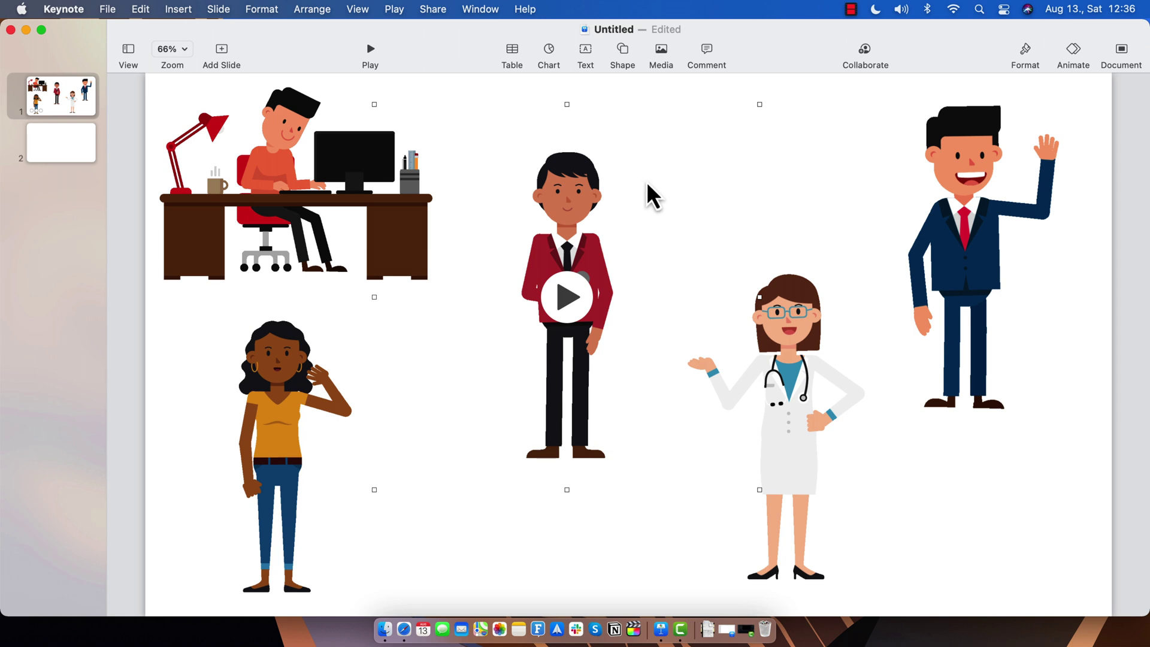
# Drag the Santa Claus GIF from the Finder GIFs folder onto blank slide 2.
pyautogui.click(57, 153)
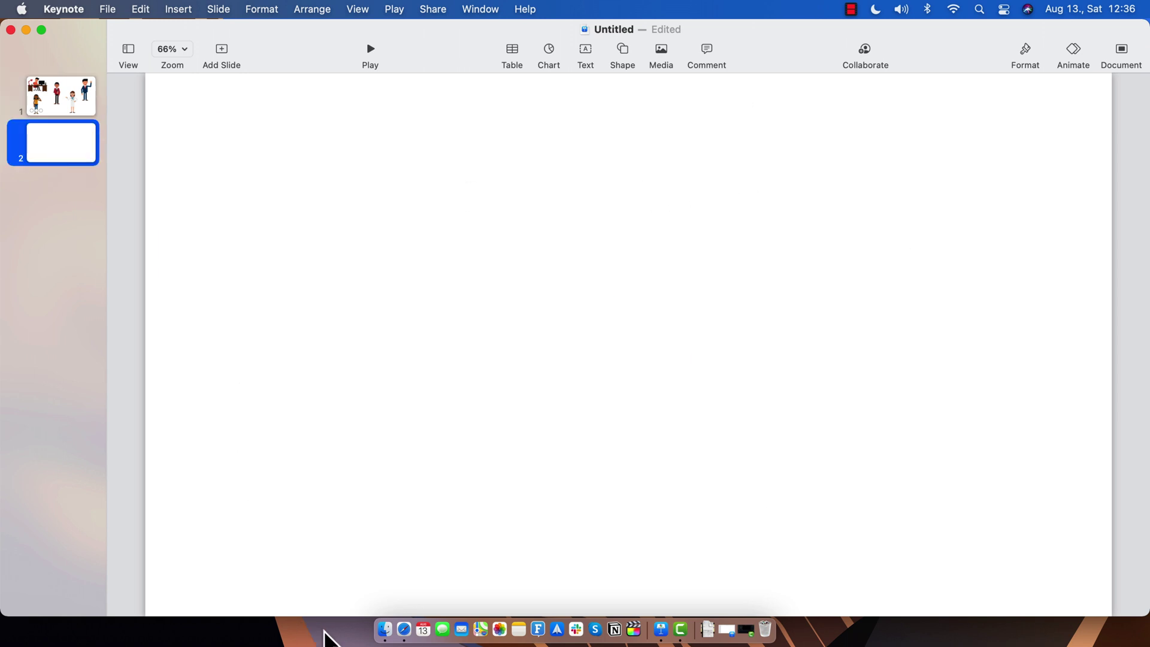
pyautogui.click(385, 630)
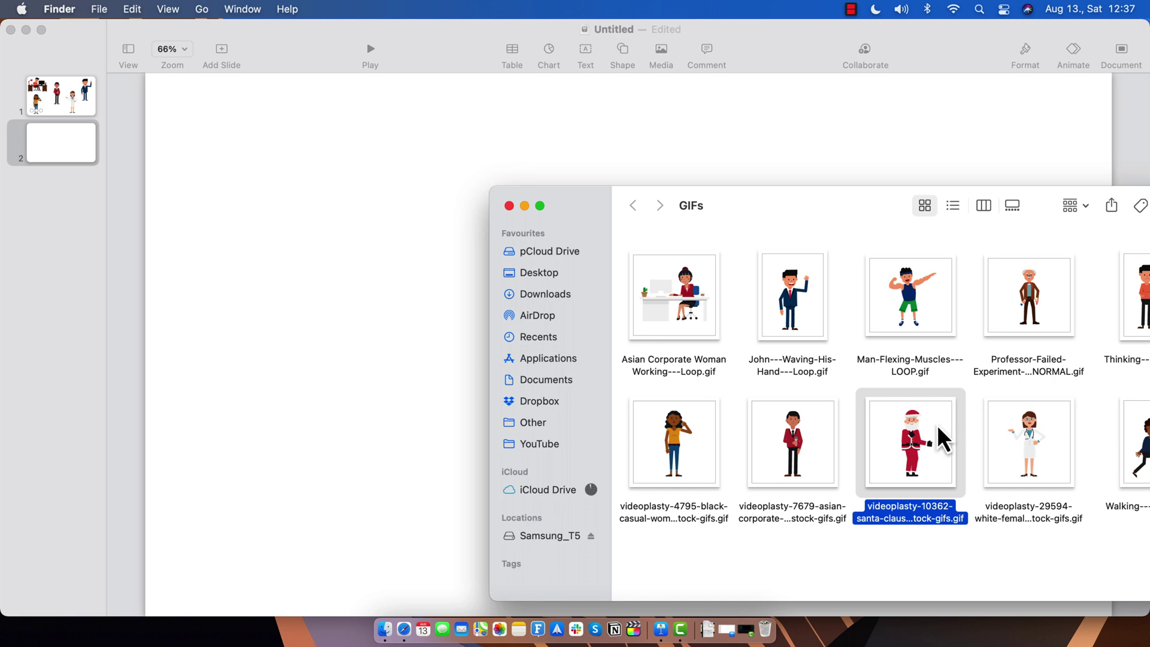
pyautogui.moveTo(937, 425); pyautogui.dragTo(354, 338)
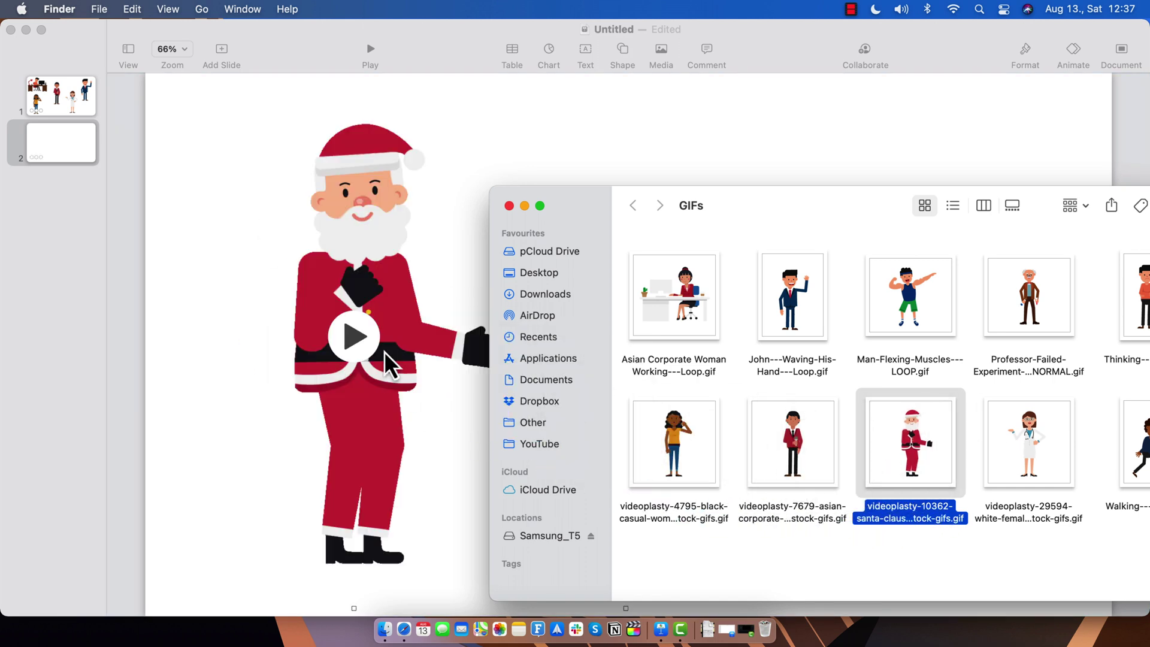
pyautogui.click(191, 167)
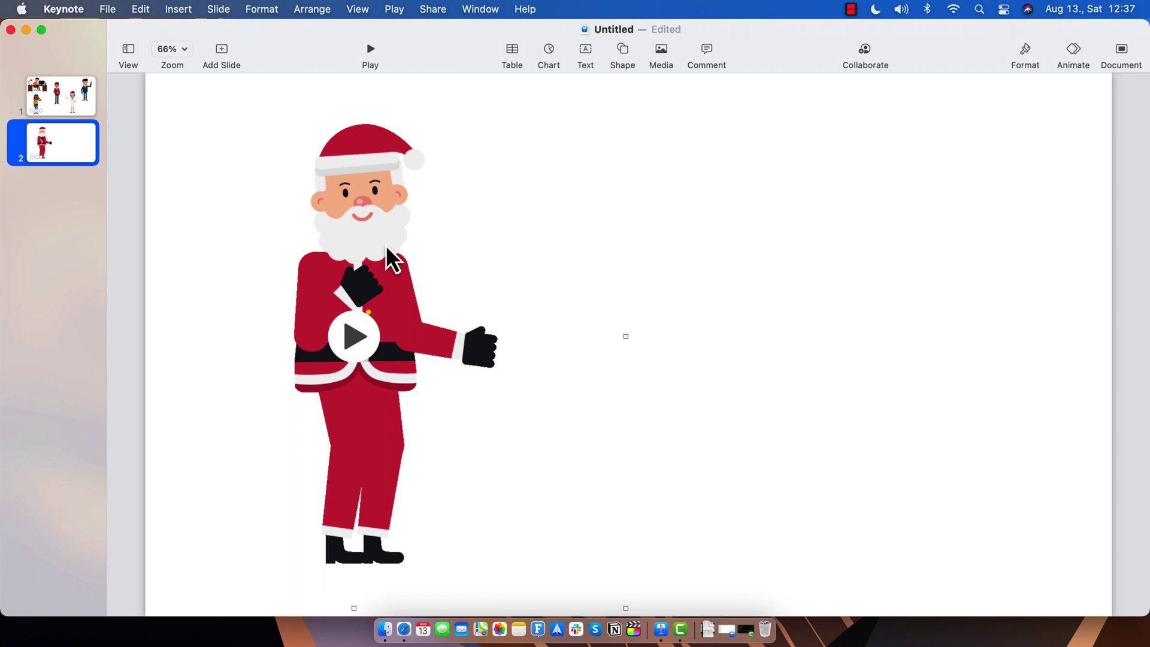
# Move Santa to the left of slide 2 and adjust its size.
pyautogui.moveTo(388, 250)
pyautogui.mouseDown()
pyautogui.moveTo(330, 252)
pyautogui.moveTo(355, 224)
pyautogui.mouseUp()
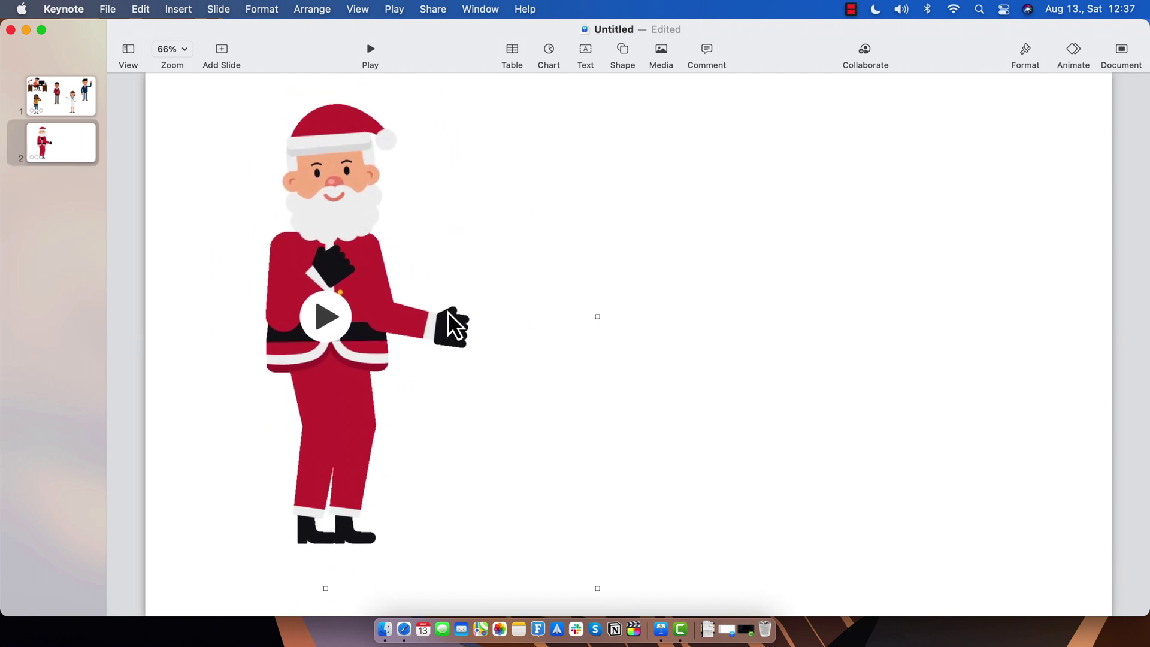
pyautogui.moveTo(597, 588); pyautogui.dragTo(613, 603)
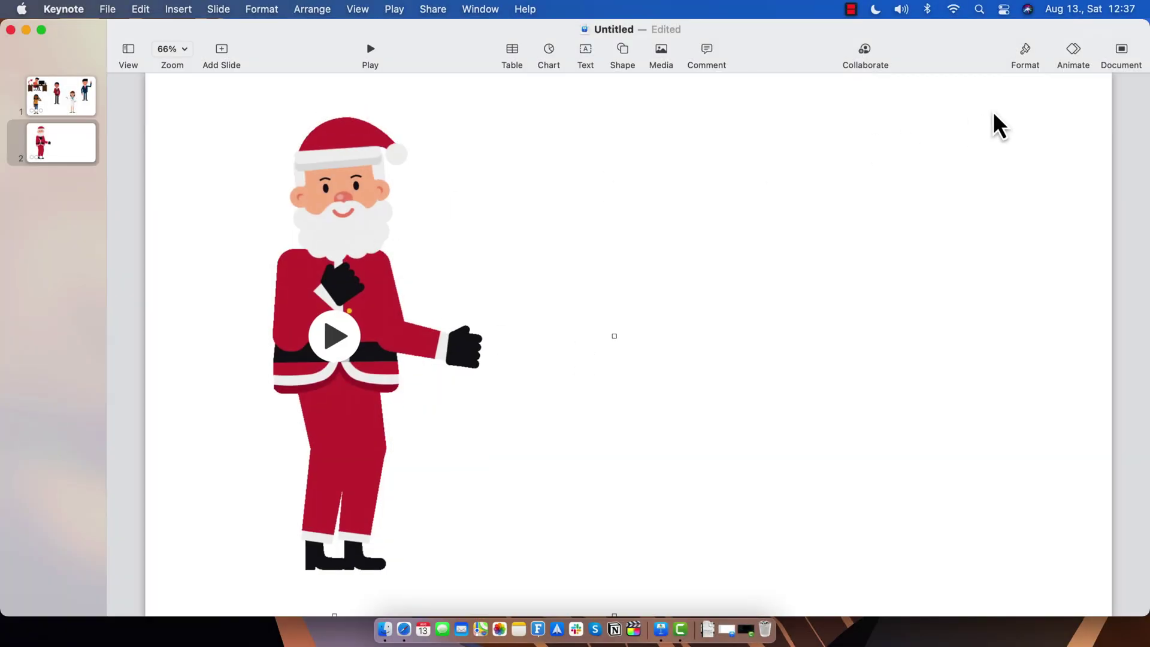
# Keep Loop as the Santa movie's repeat setting in the Format Movie options.
pyautogui.click(1025, 53)
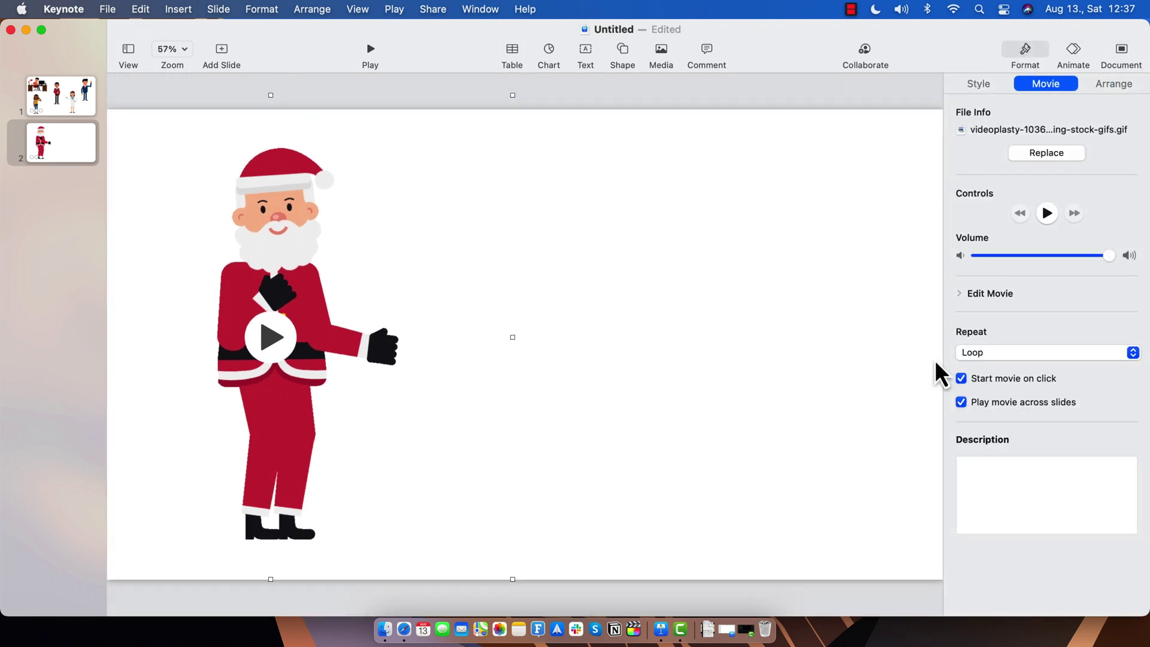
pyautogui.click(1031, 351)
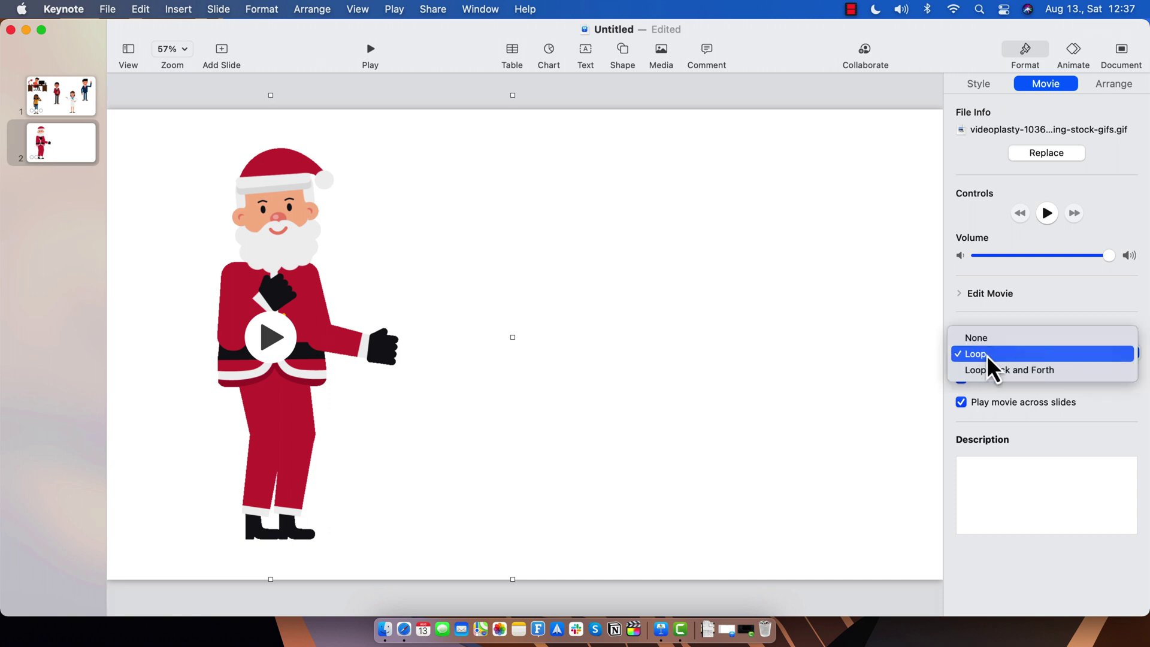
pyautogui.click(900, 360)
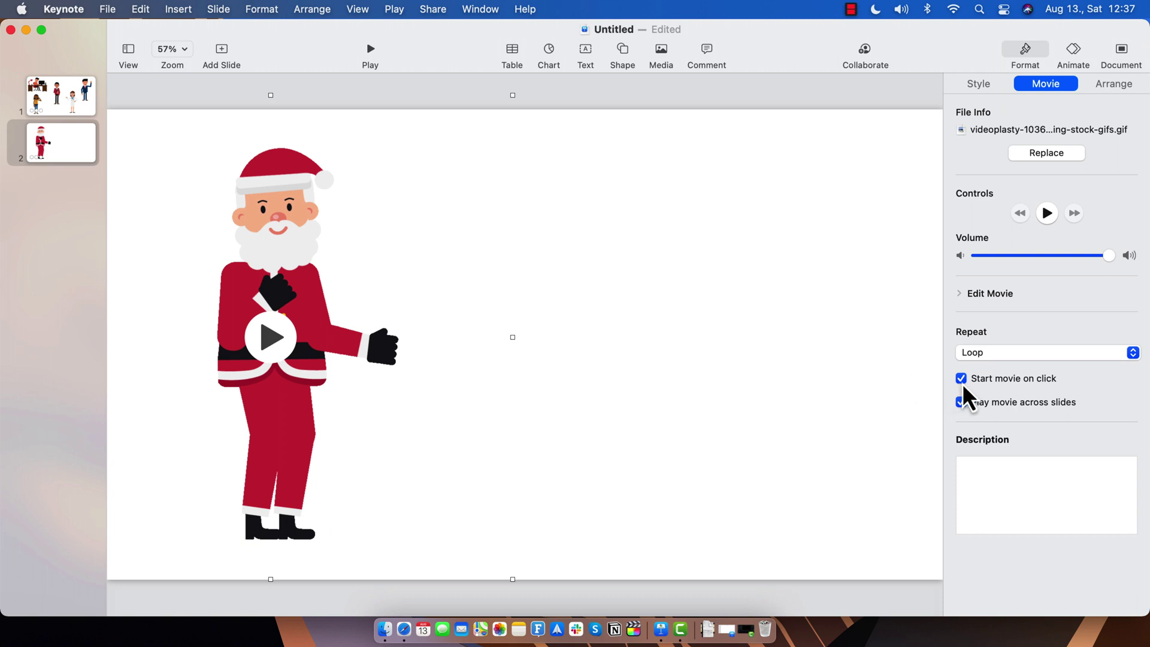
# Deselect the Santa GIF so slide 2's own formatting options show.
pyautogui.click(560, 203)
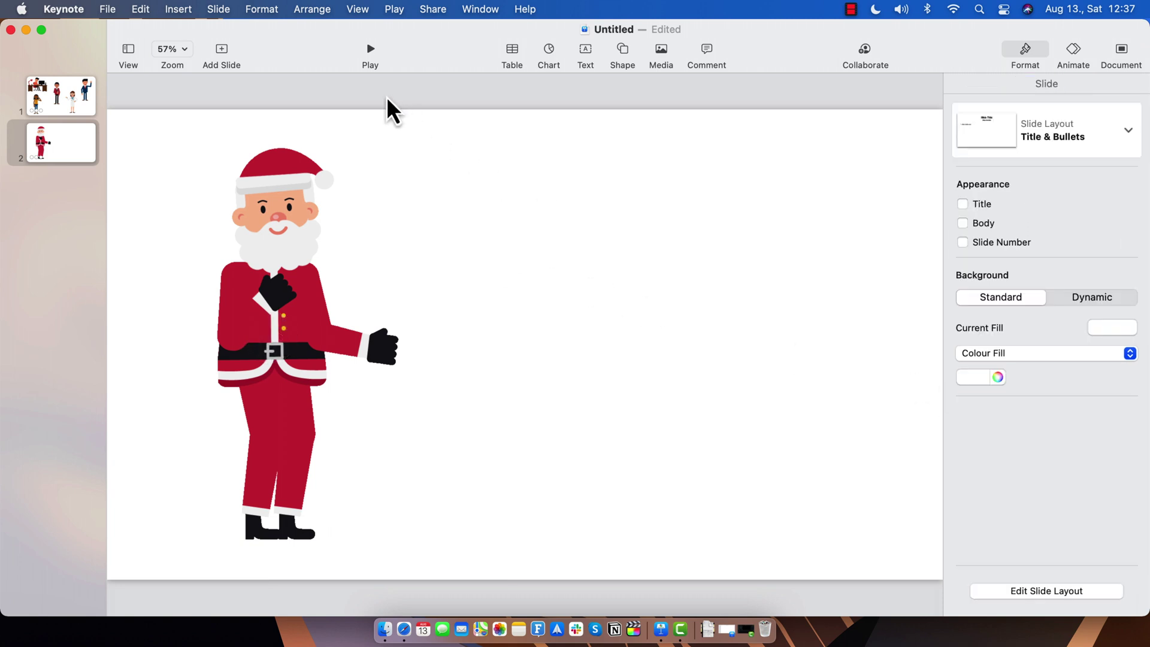